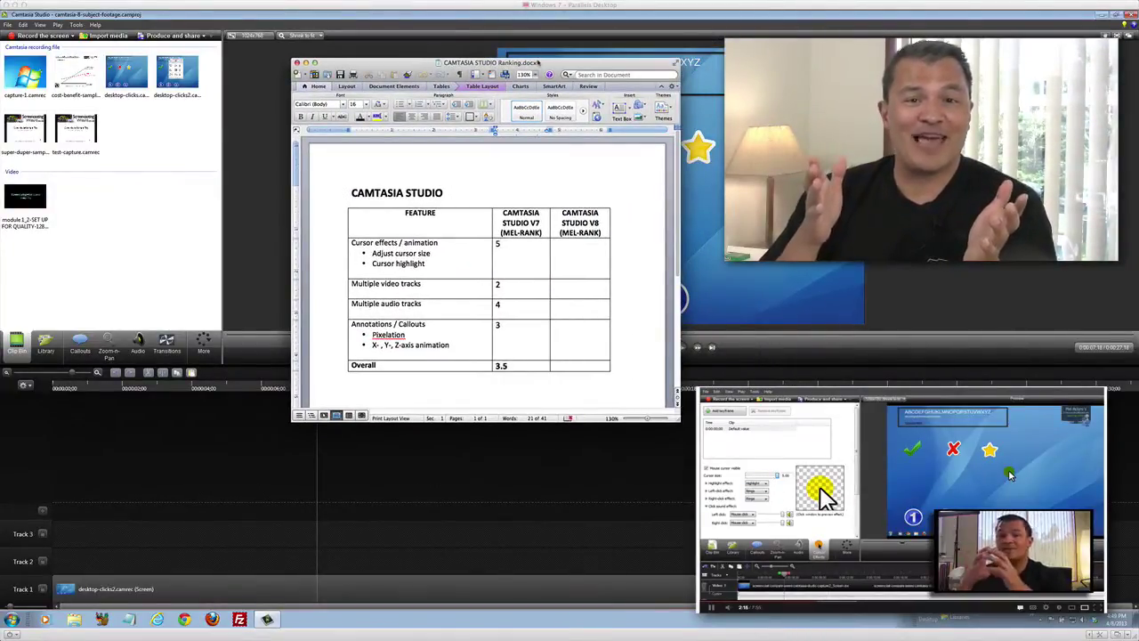
- Review the Camtasia Studio V7 scores 5, 2, 4 and 3 in the Word ranking table
left_click(433, 329)
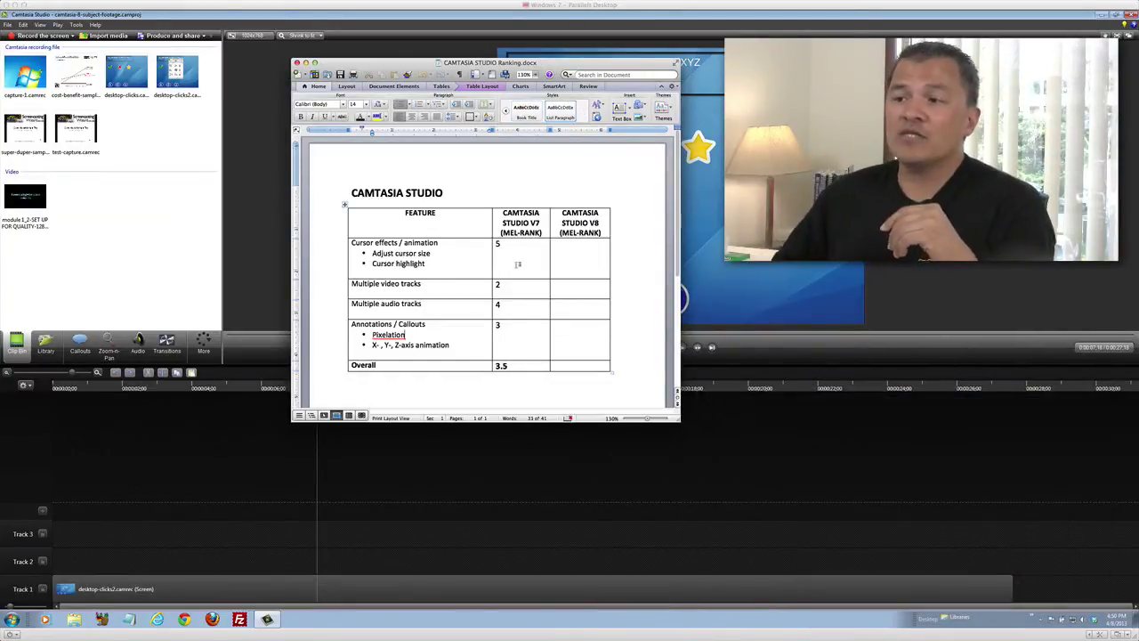
left_click(517, 263)
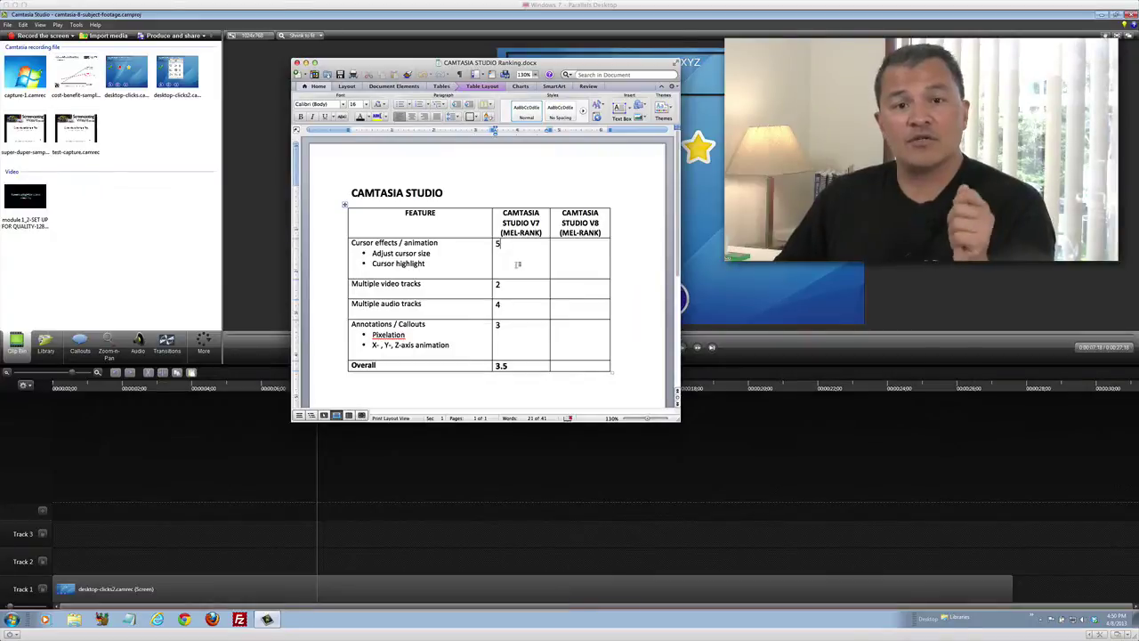
left_click_drag(517, 263, 521, 325)
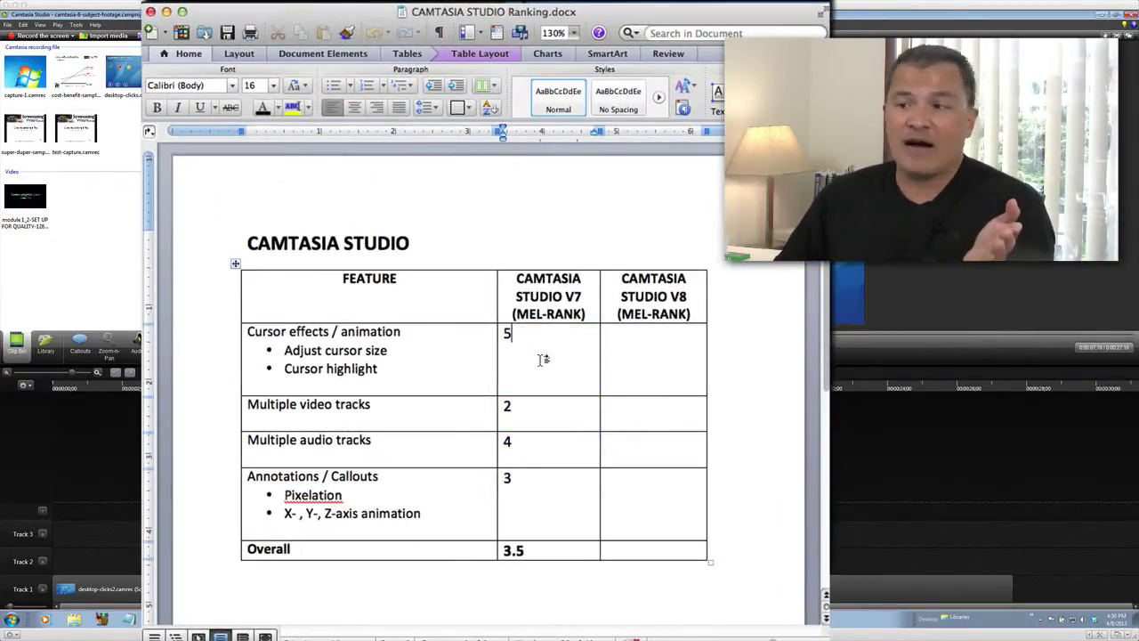
left_click(552, 420)
left_click(547, 459)
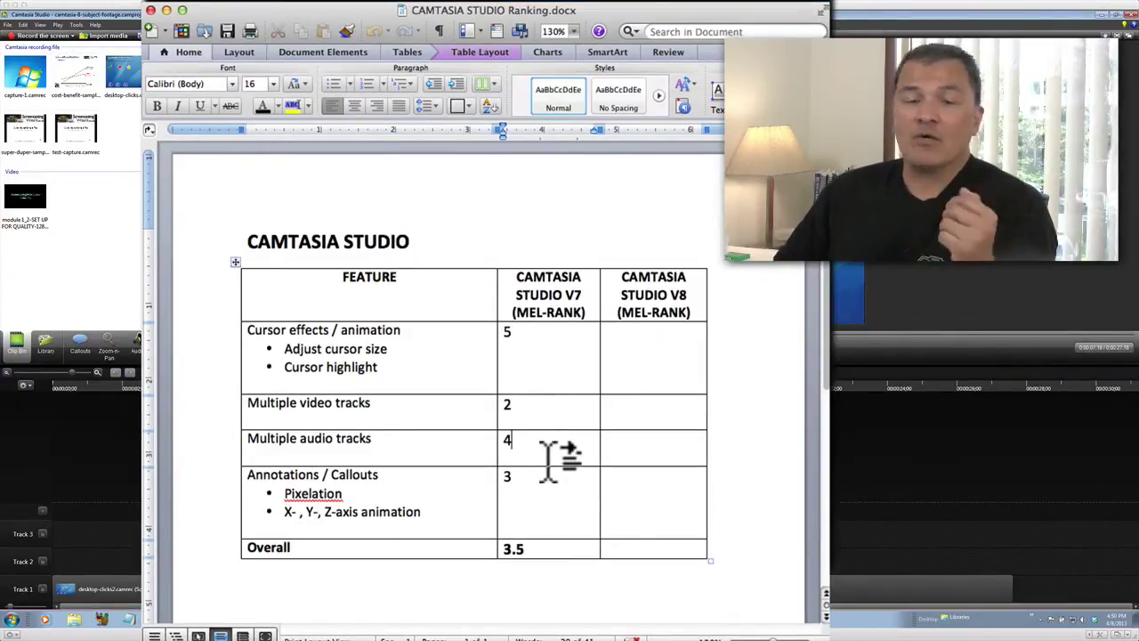
left_click(546, 506)
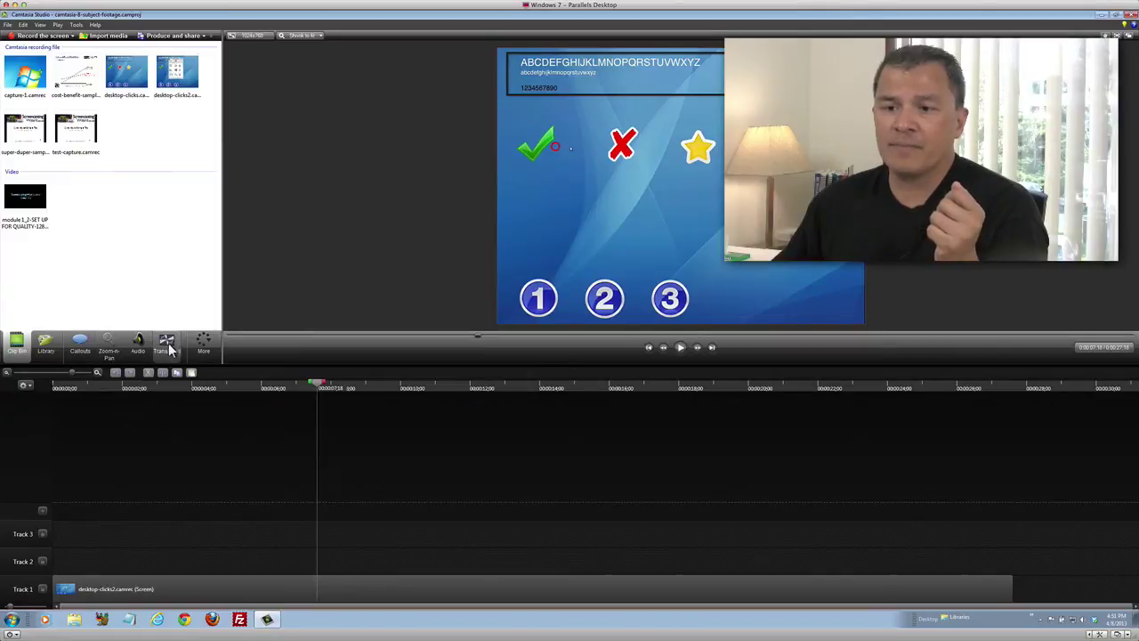
- Open Cursor Effects for the Track 1 recording, apply the Magnify highlight and show its settings
left_click(203, 345)
left_click(280, 586)
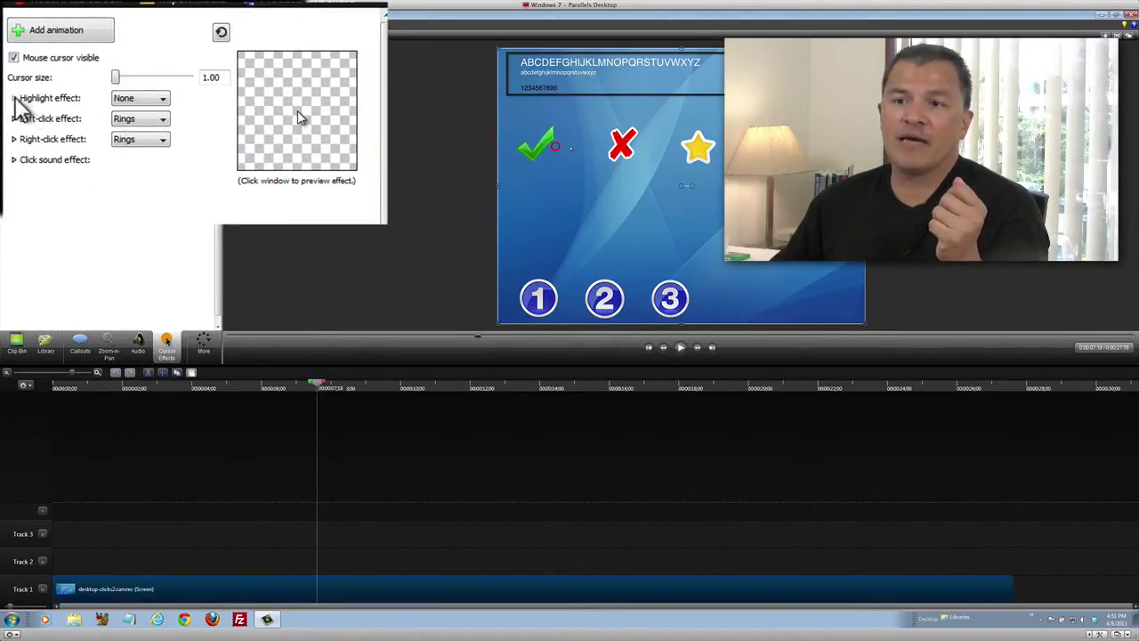
left_click(134, 100)
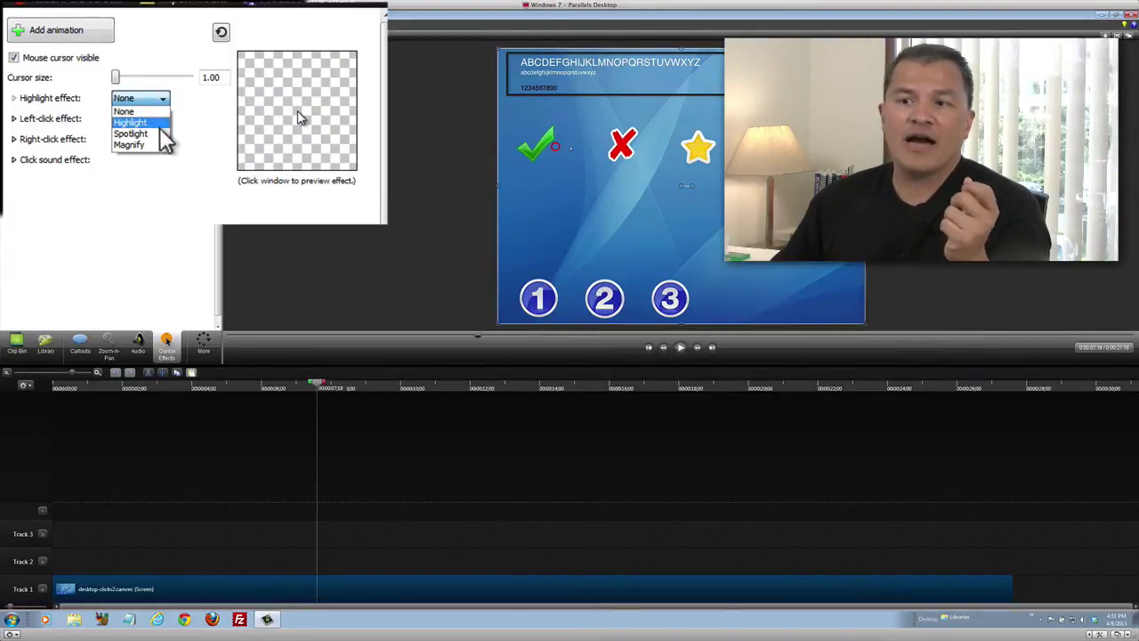
left_click(142, 144)
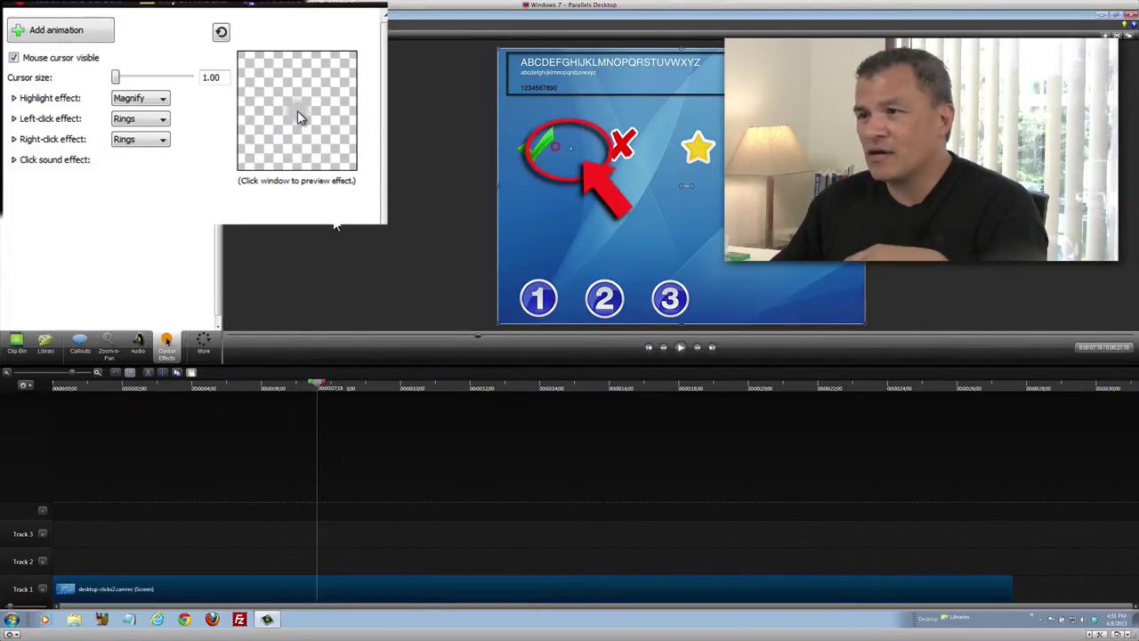
left_click(13, 98)
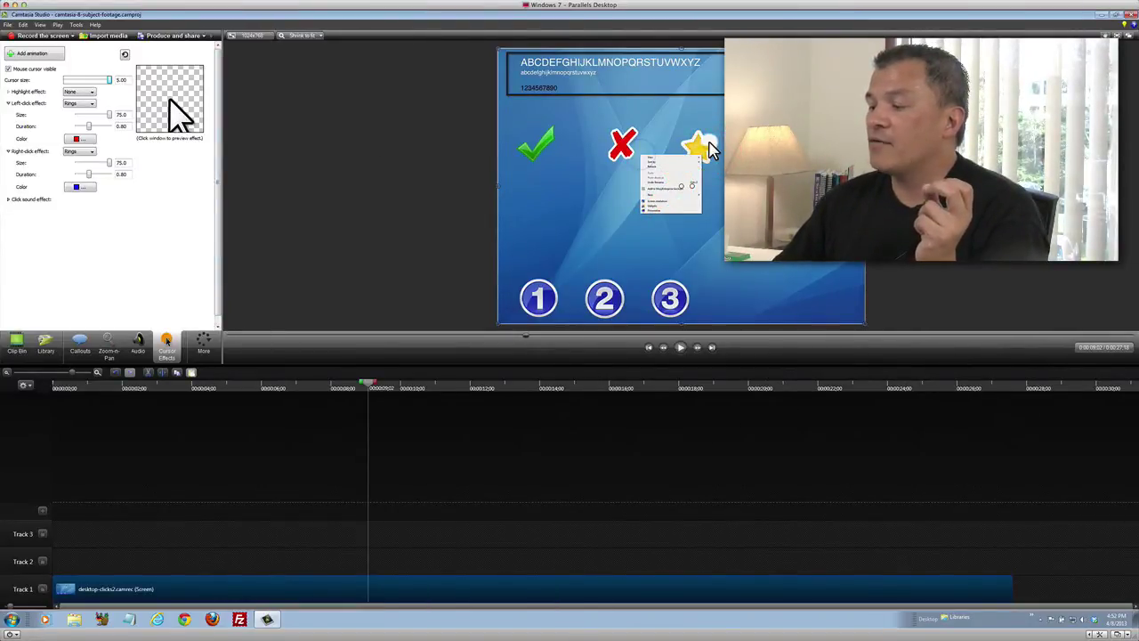
- Score V8 a 5 for cursor effects in the Word table, then minimise Word
key("super+Tab")
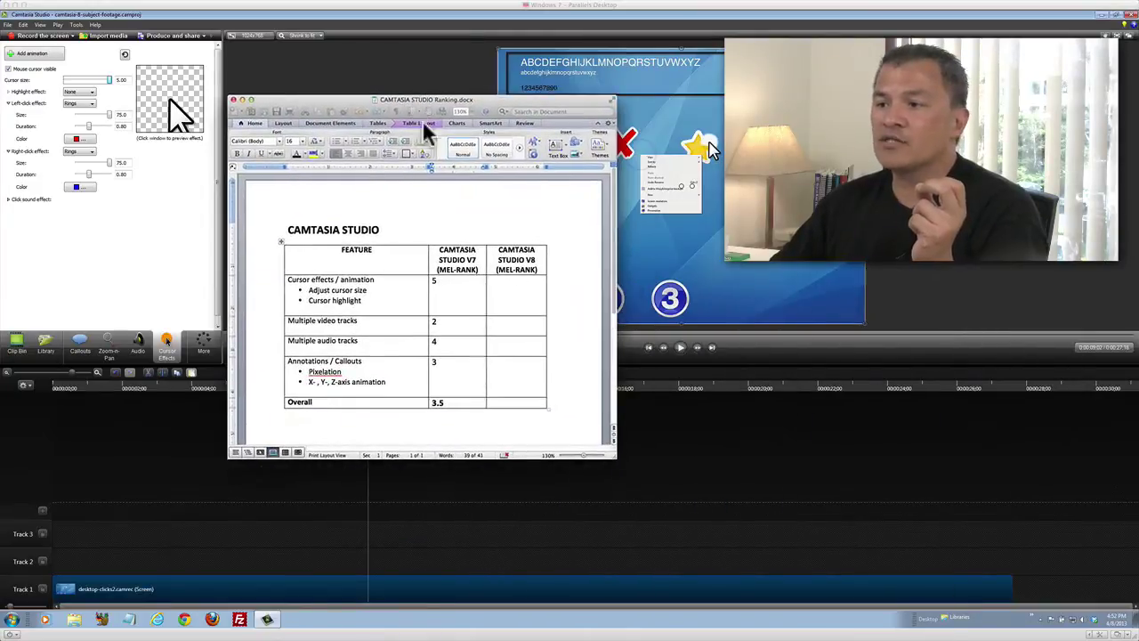
left_click(514, 306)
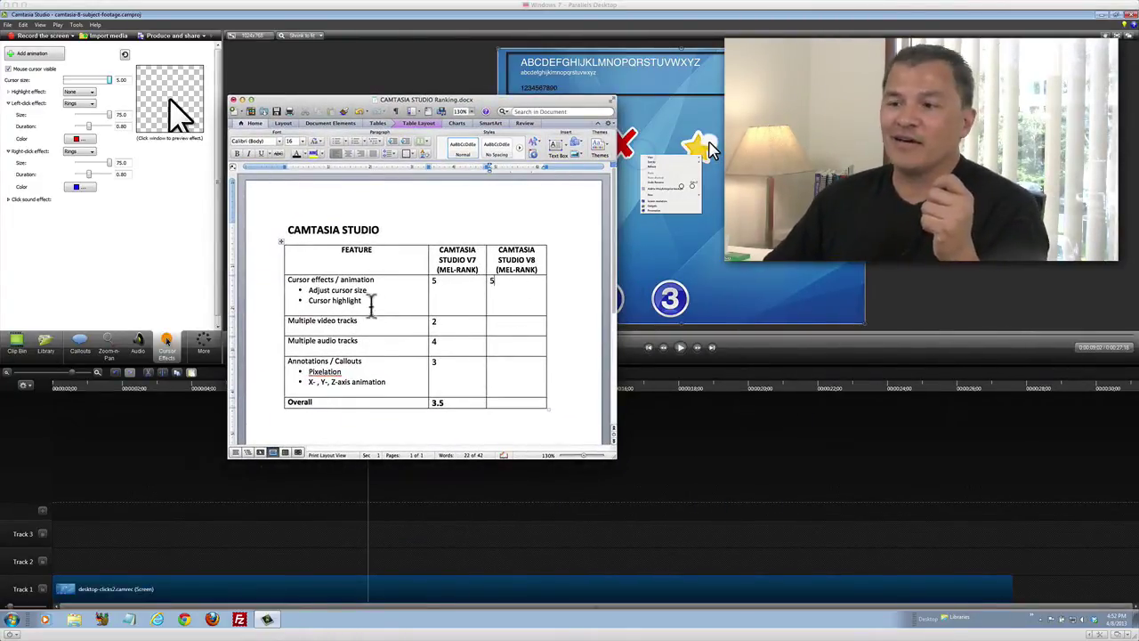
left_click_drag(374, 292, 310, 301)
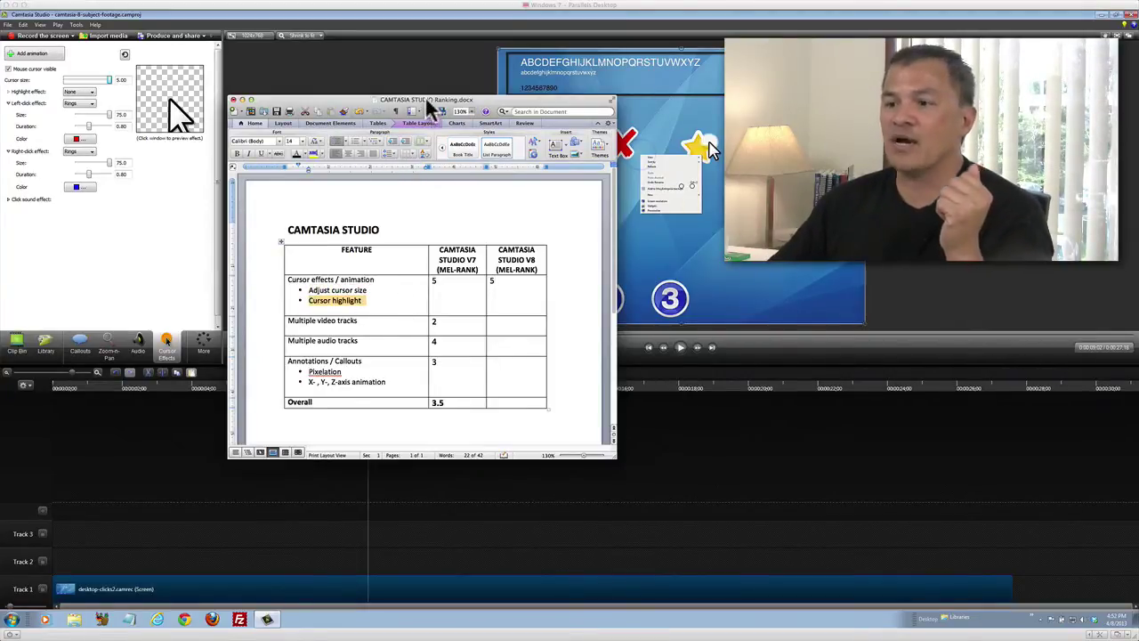
left_click(360, 321)
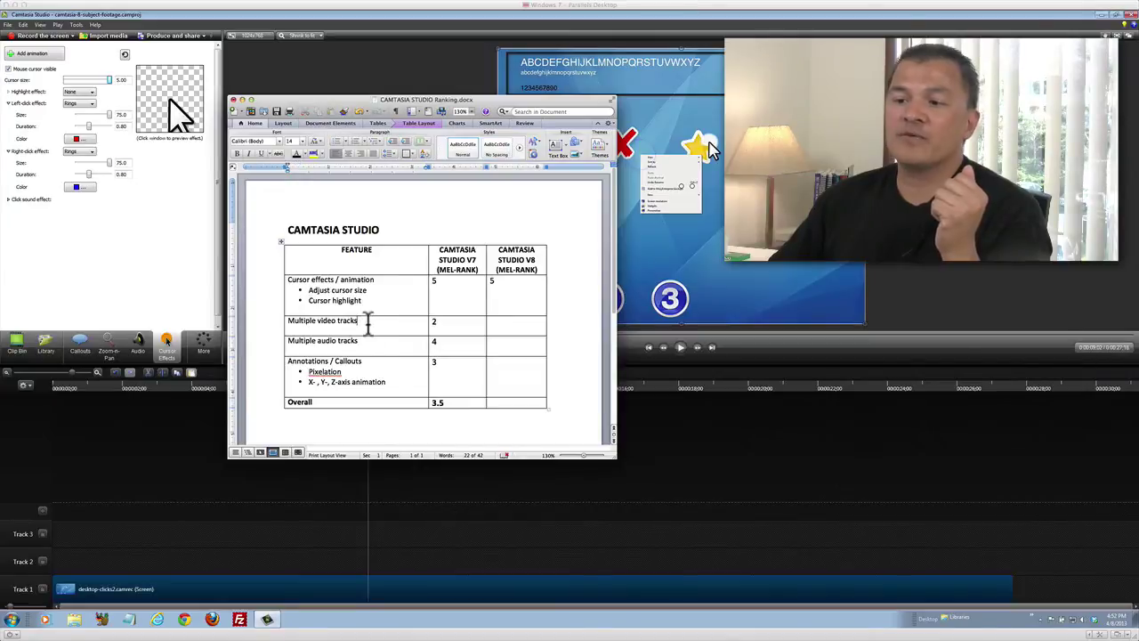
double_click(427, 100)
left_click(267, 516)
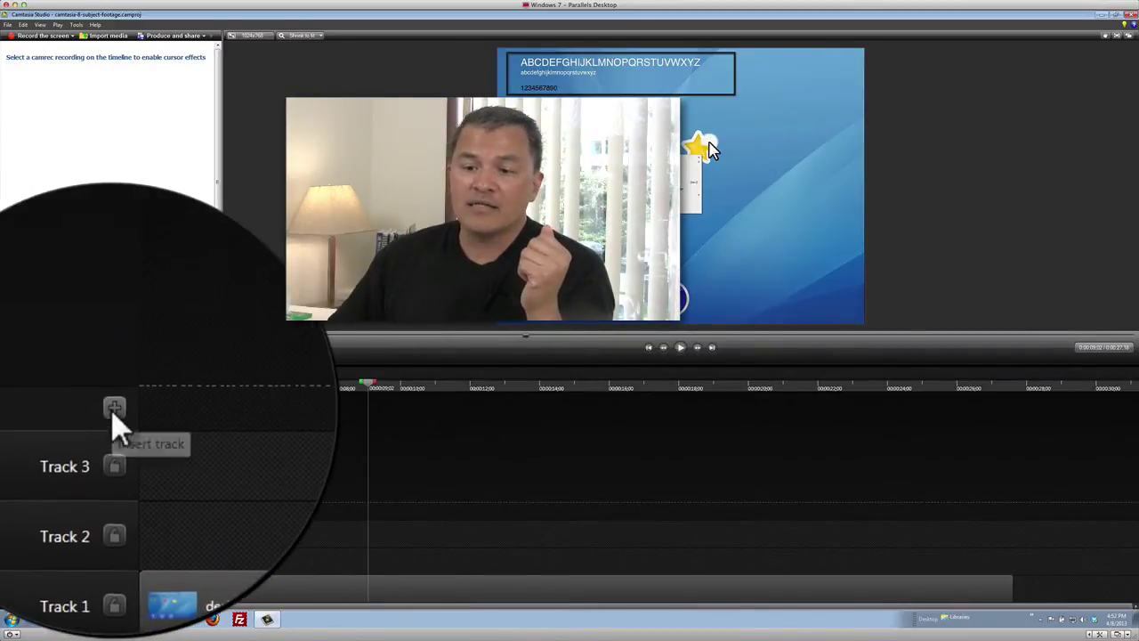
- Insert empty tracks up to Track 10, enlarging the timeline area to show them
left_click(114, 410)
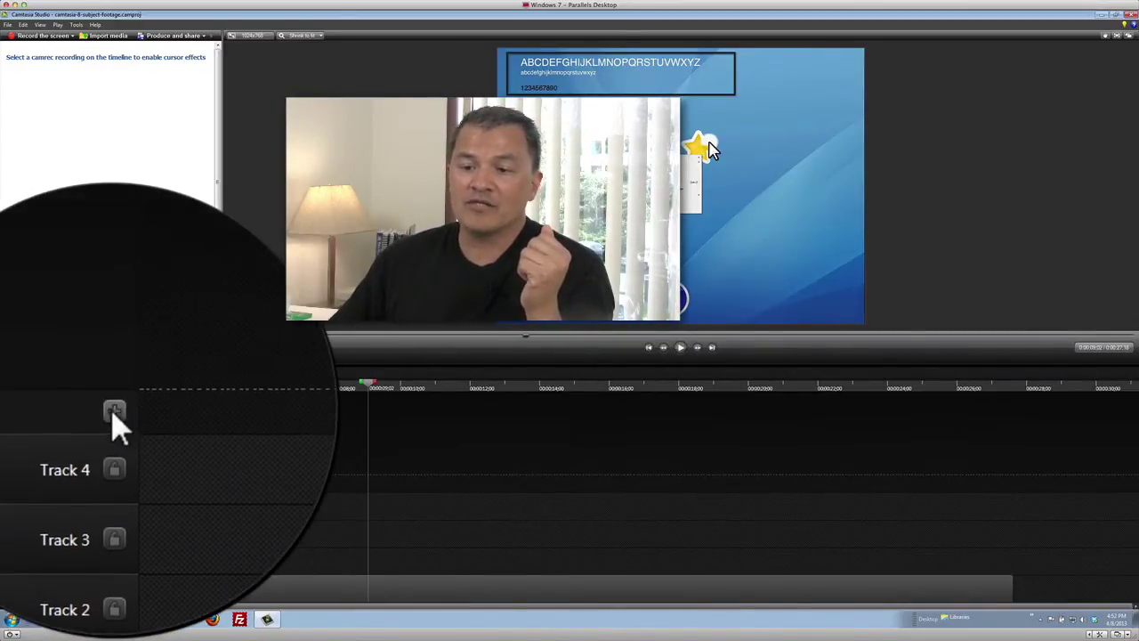
left_click(113, 415)
left_click(118, 436)
left_click(120, 426)
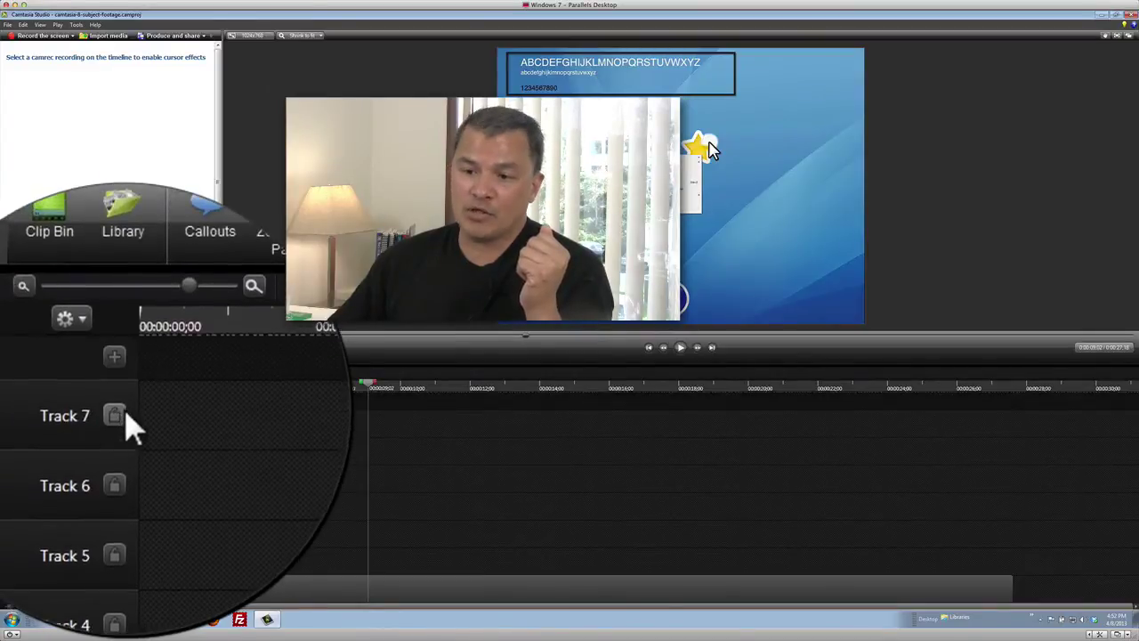
left_click(117, 416)
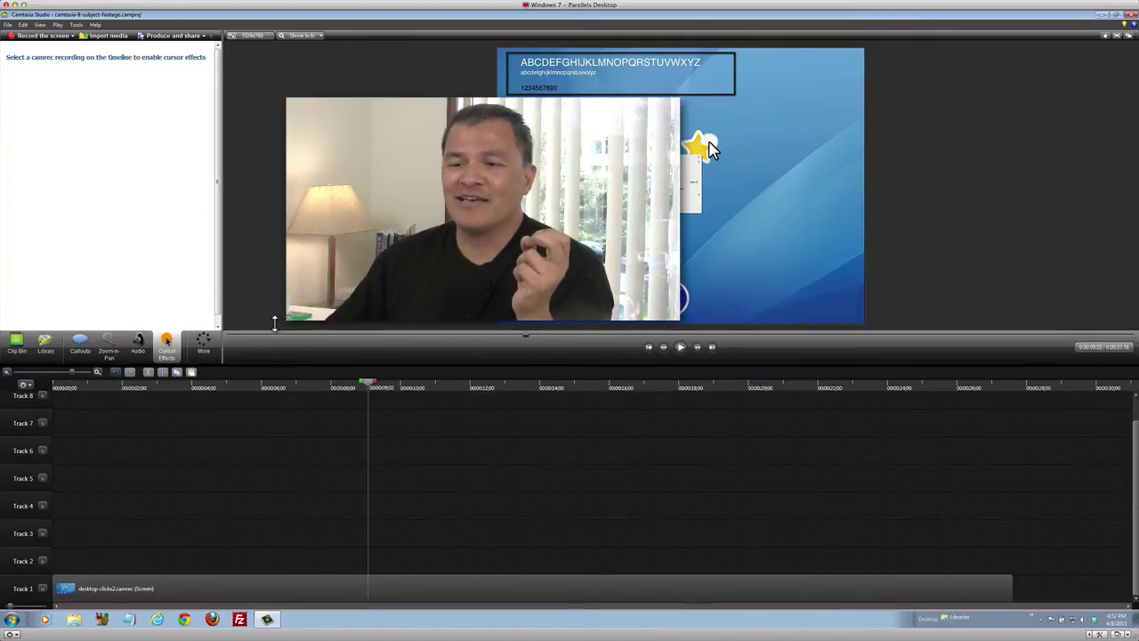
left_click_drag(274, 364, 275, 227)
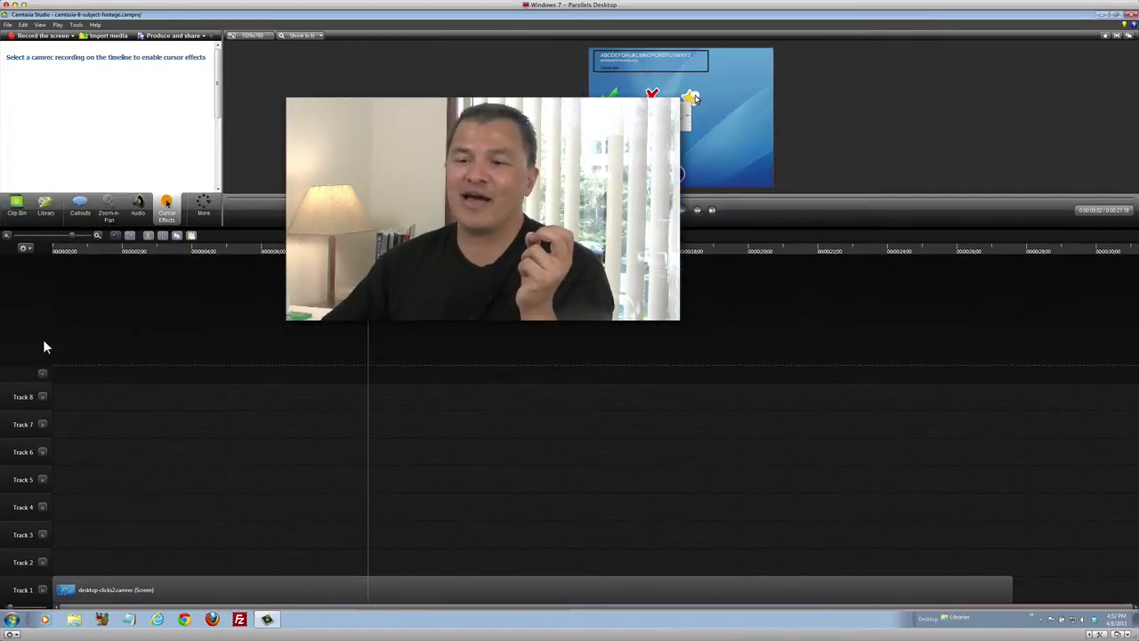
left_click(43, 371)
left_click(43, 346)
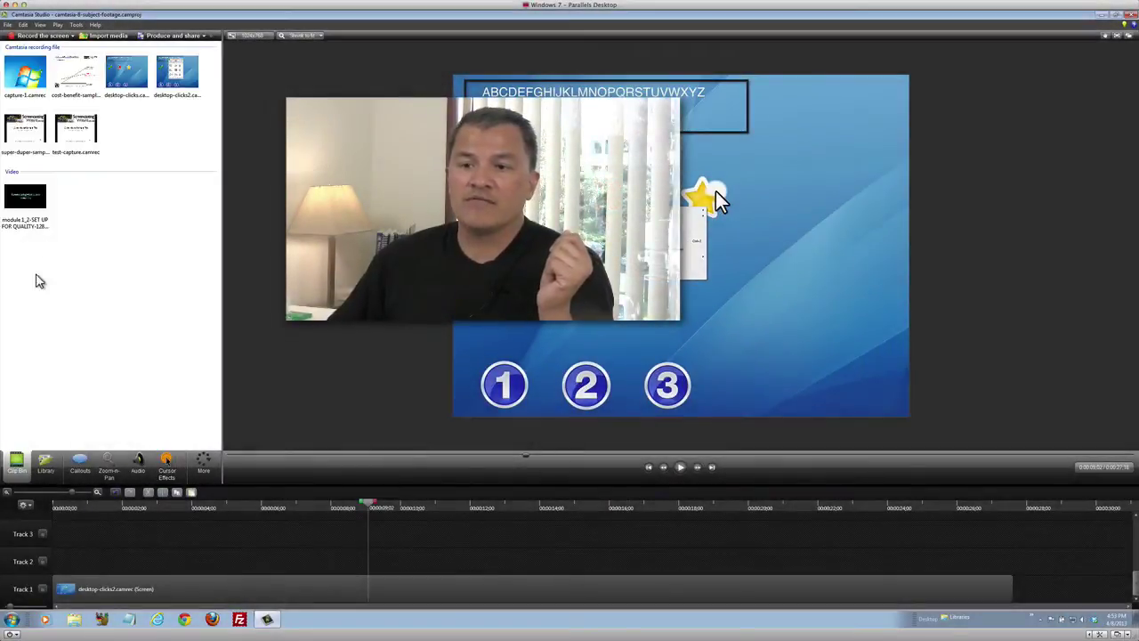
- Add the module 1_2-SET UP FOR QUALITY video to the start of the timeline
left_click(26, 194)
right_click(28, 199)
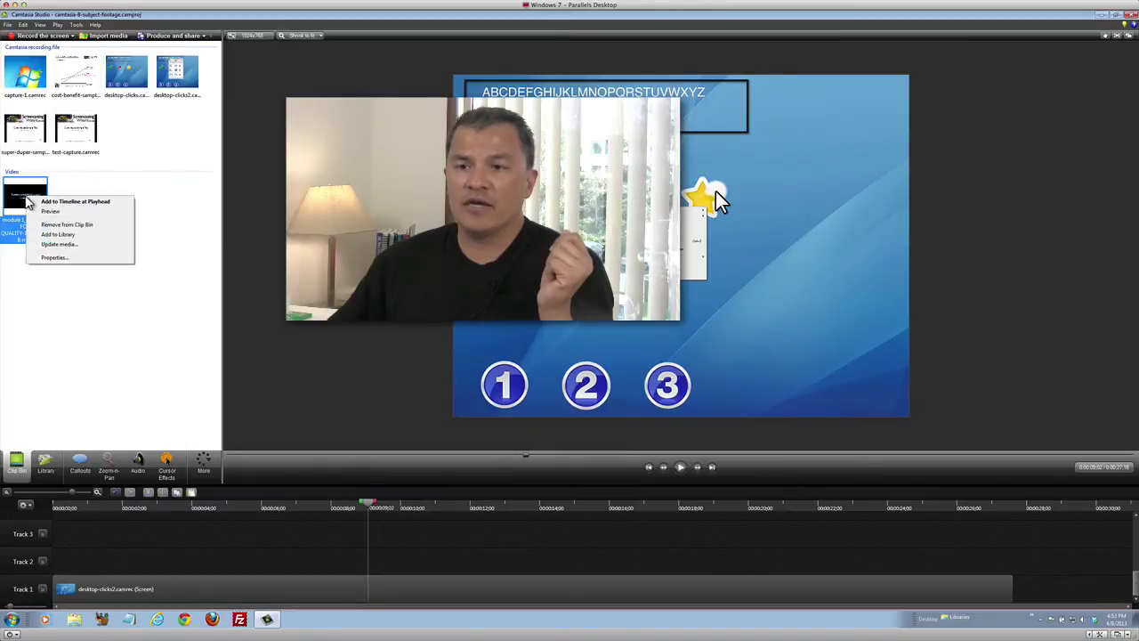
left_click(124, 182)
right_click(27, 192)
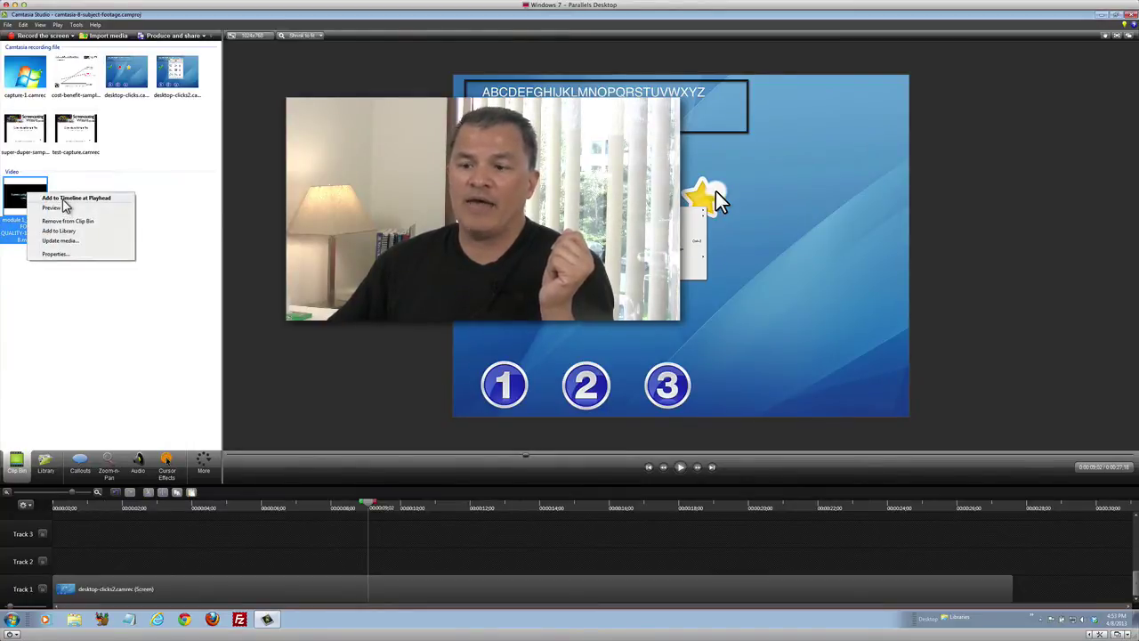
left_click(64, 199)
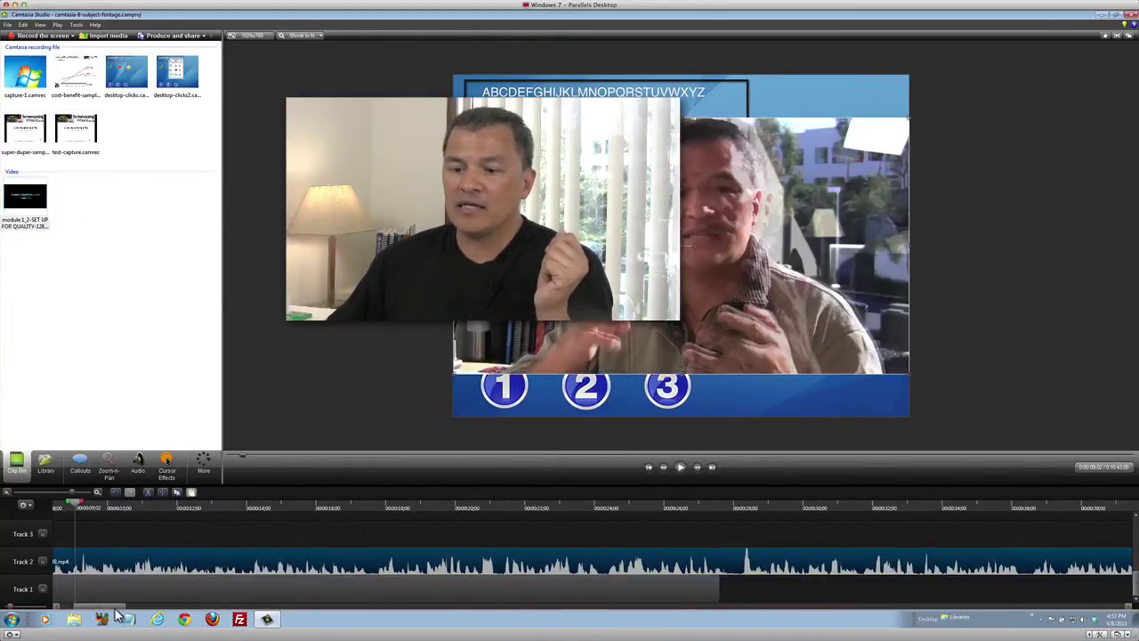
left_click_drag(225, 562, 67, 570)
- Split the module clip's audio onto its own track and shrink the webcam into the lower-left corner
right_click(158, 563)
left_click(191, 524)
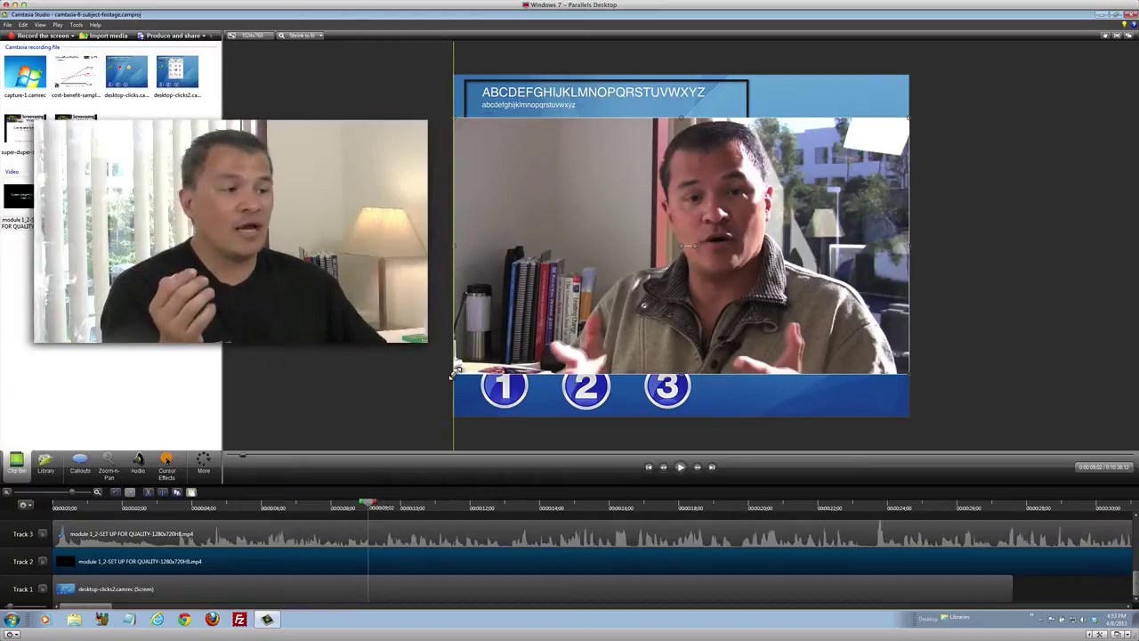
left_click_drag(452, 374, 615, 282)
left_click_drag(682, 234, 548, 310)
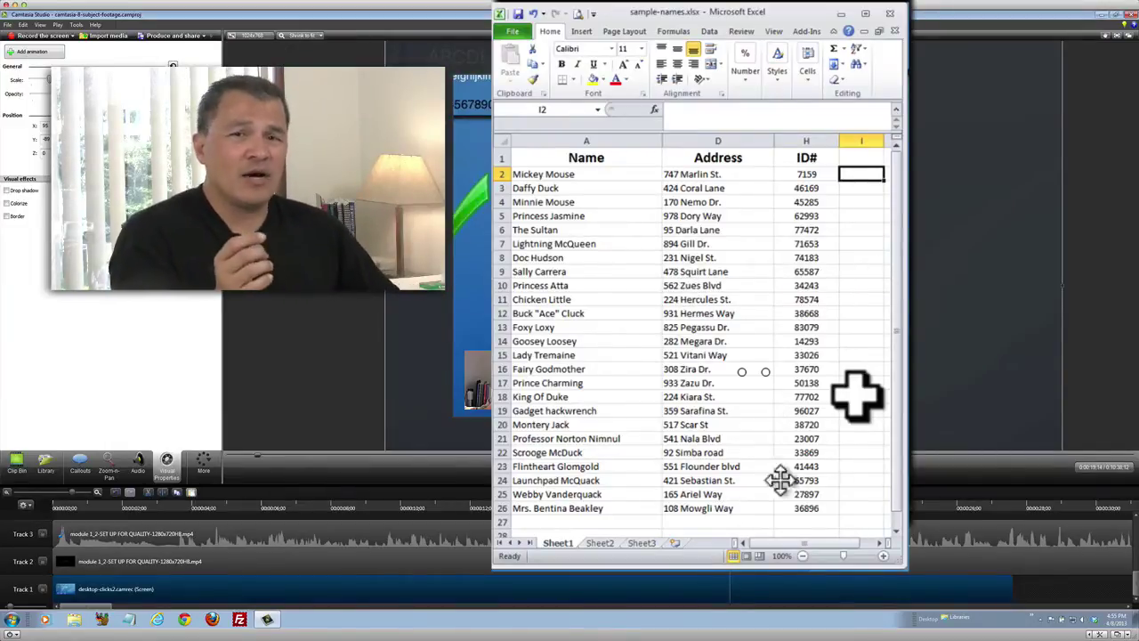
- Add a Blur callout stretched down the ID# column with intensity lowered to about 35%
left_click(254, 303)
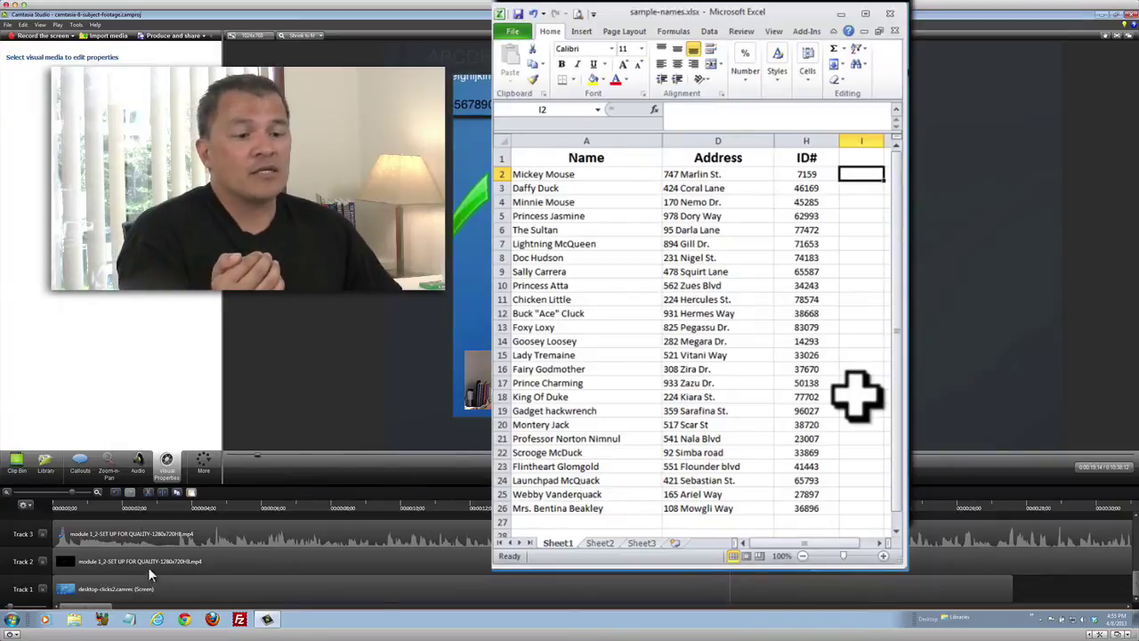
left_click(80, 465)
left_click(175, 93)
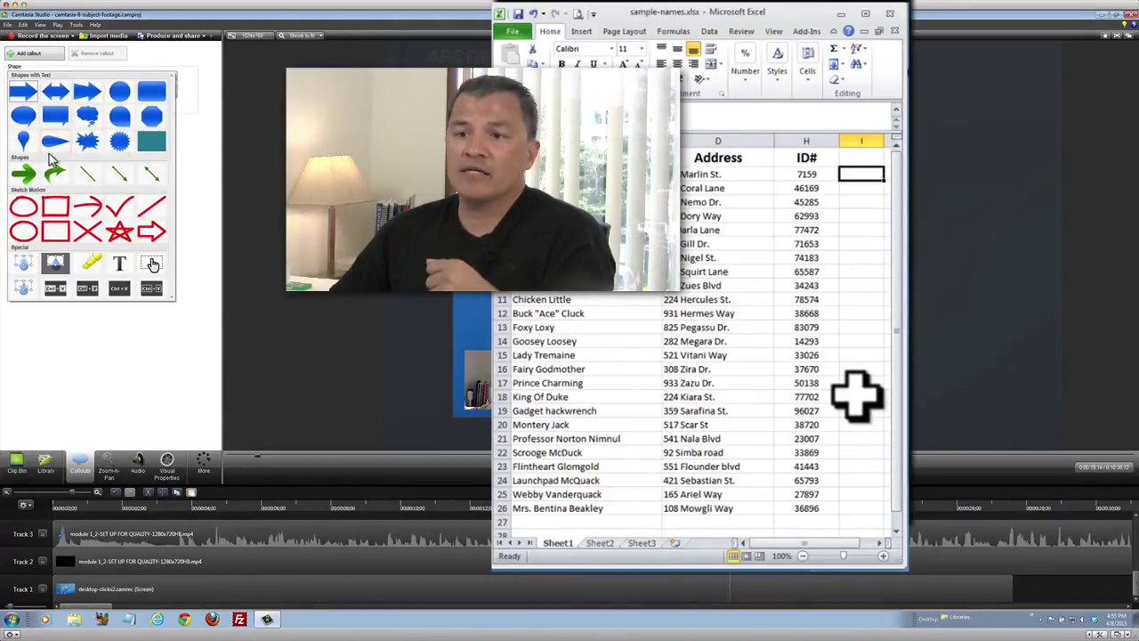
left_click(24, 265)
left_click_drag(717, 277, 905, 202)
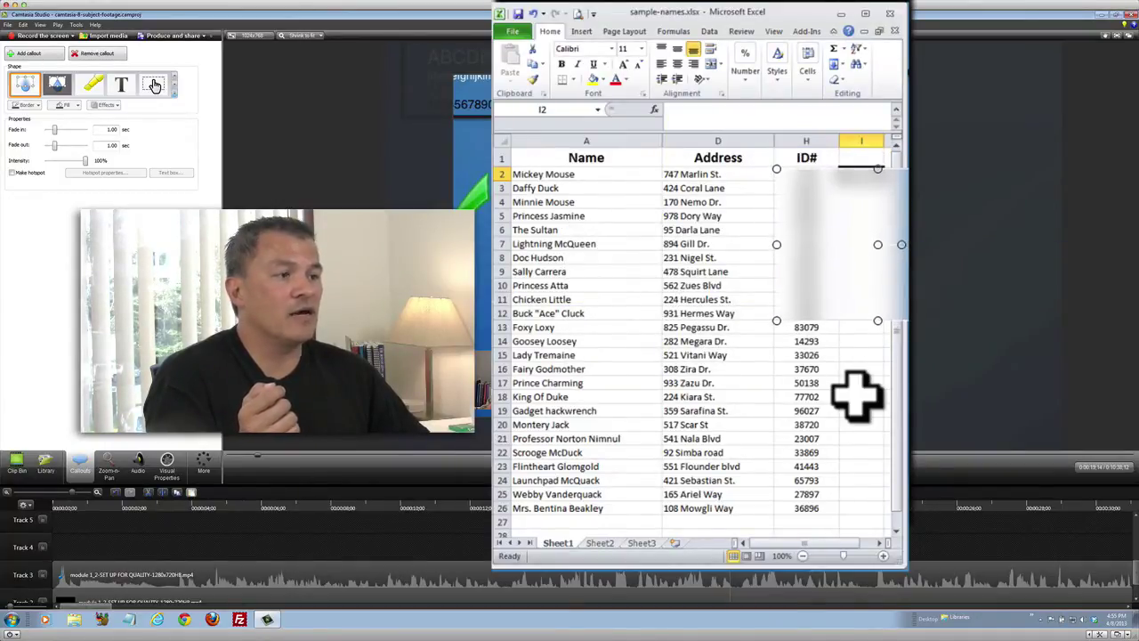
left_click_drag(877, 320, 826, 505)
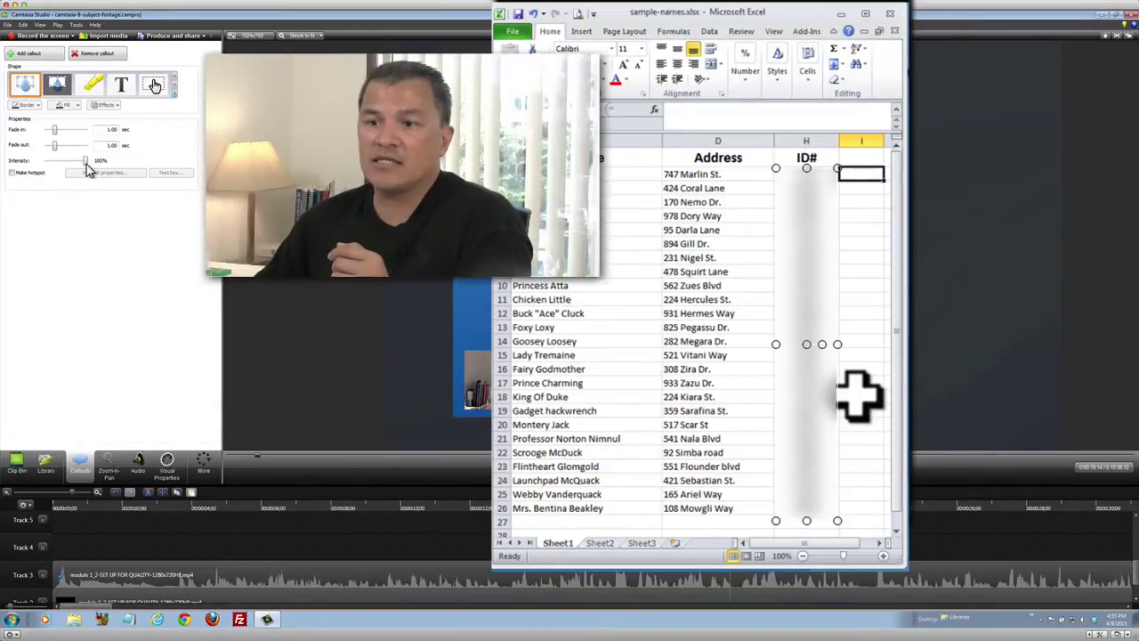
left_click_drag(89, 171, 62, 169)
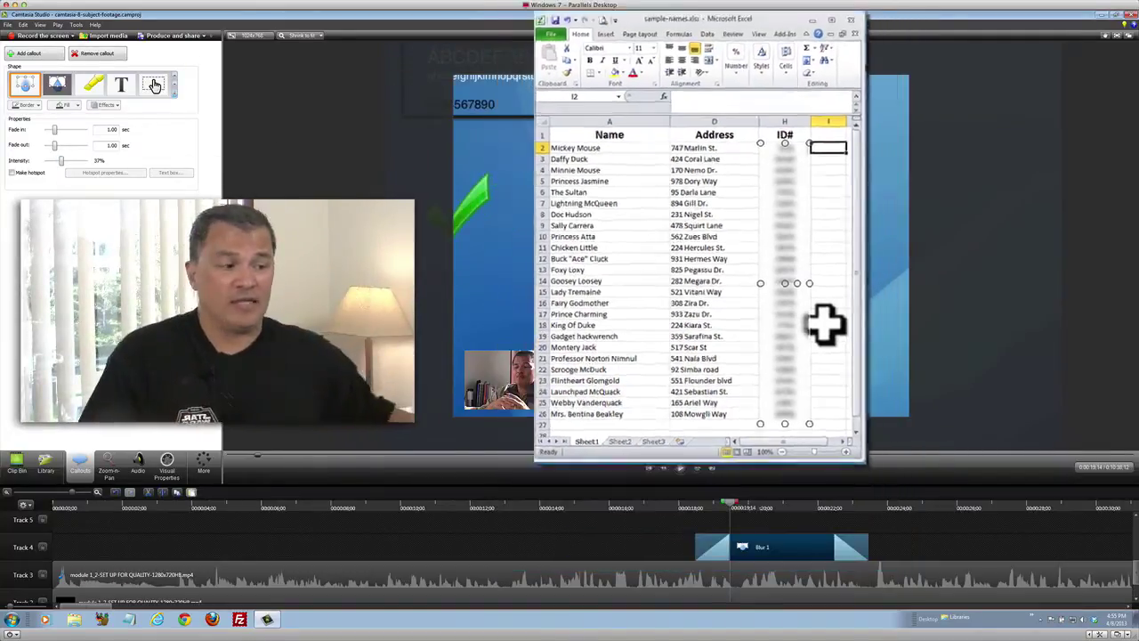
left_click(683, 505)
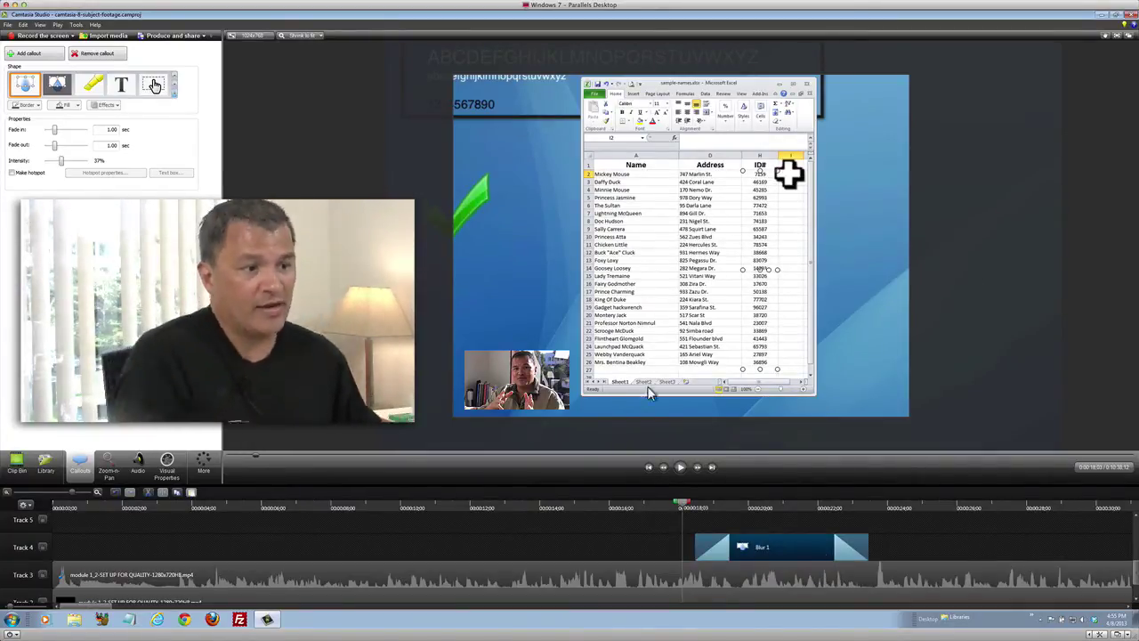
- Enlarge the webcam inset, place it over the lower spreadsheet, and view its Visual Properties (35% scale)
left_click(504, 378)
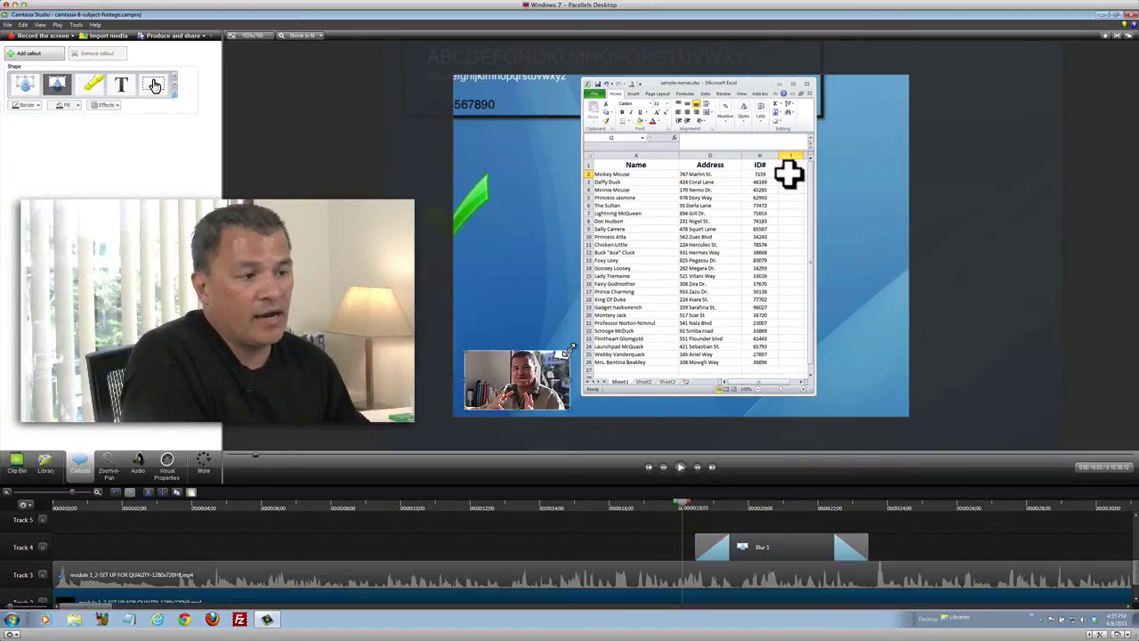
left_click_drag(571, 347, 663, 298)
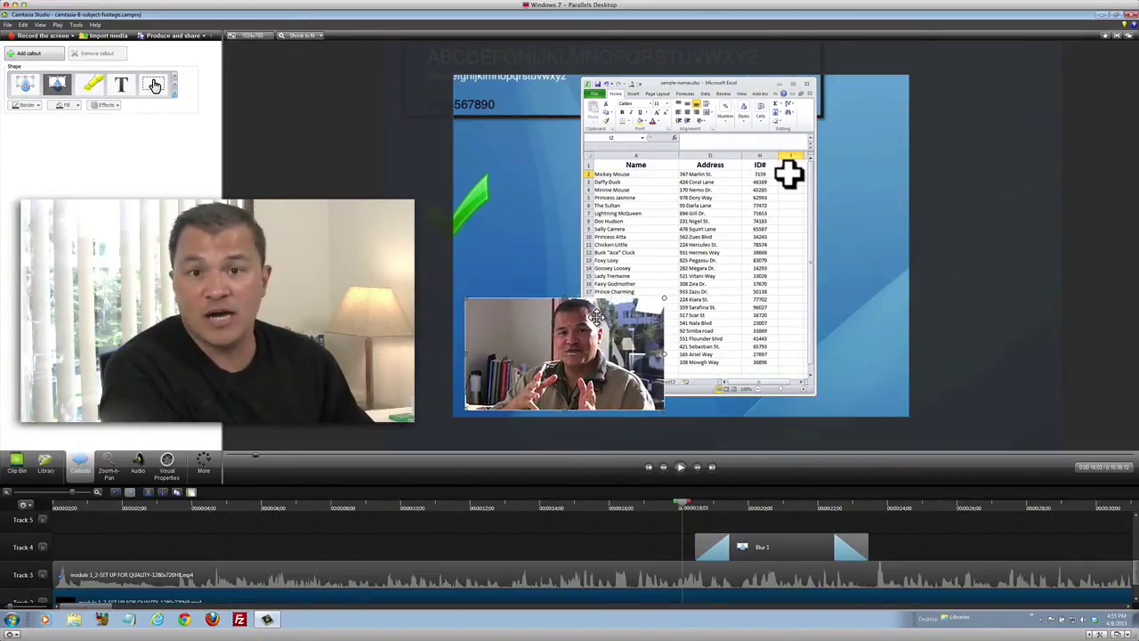
left_click_drag(594, 316, 626, 277)
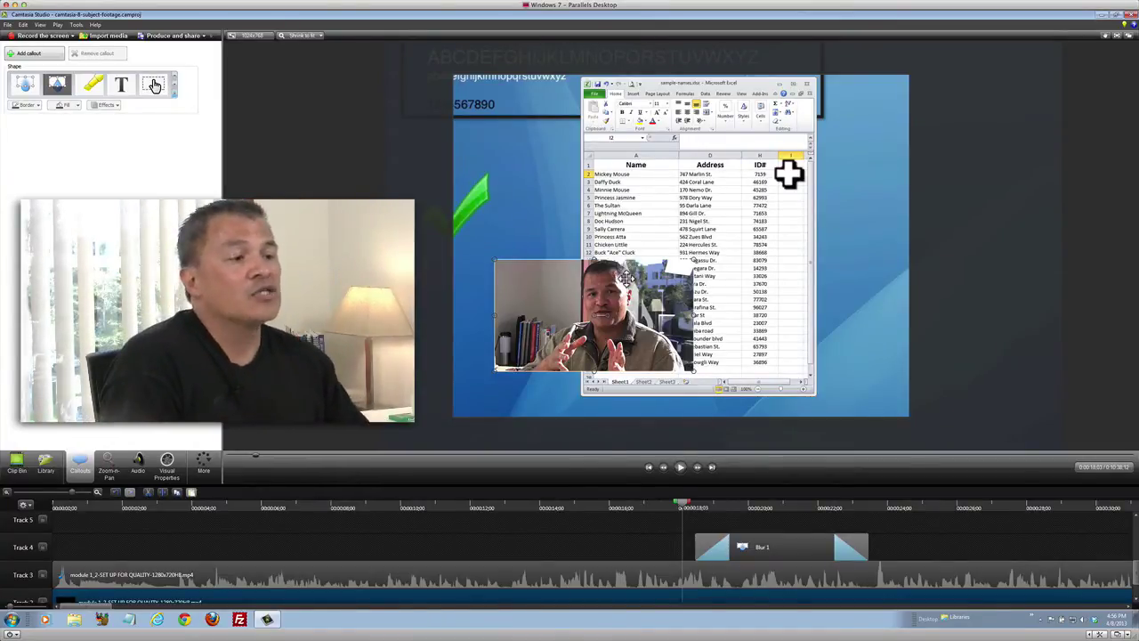
left_click_drag(626, 278, 542, 294)
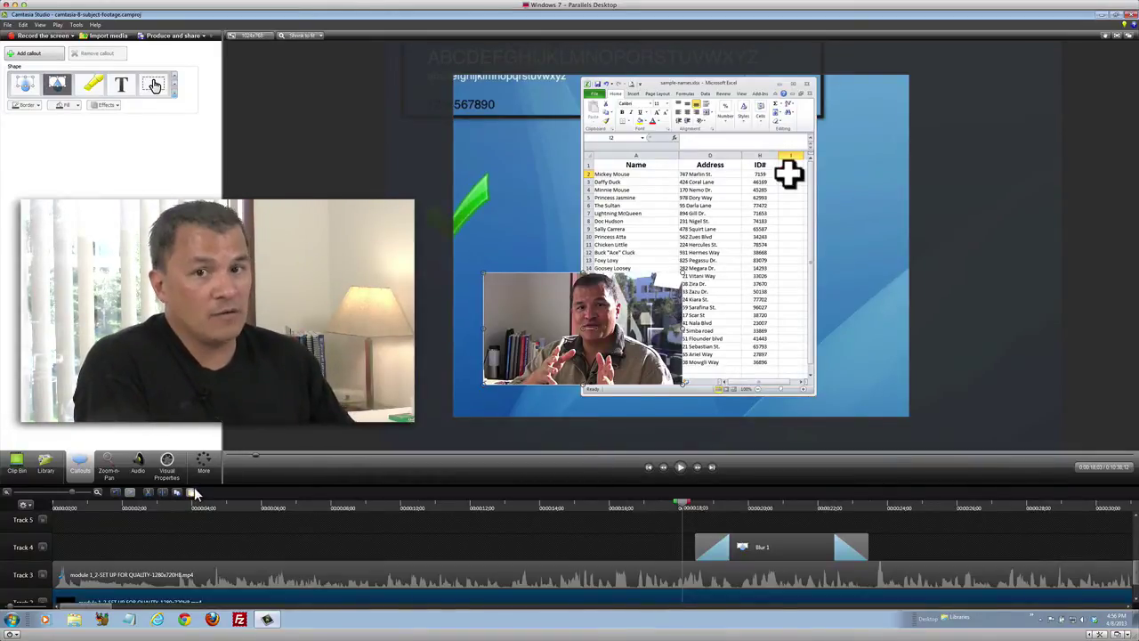
left_click(167, 459)
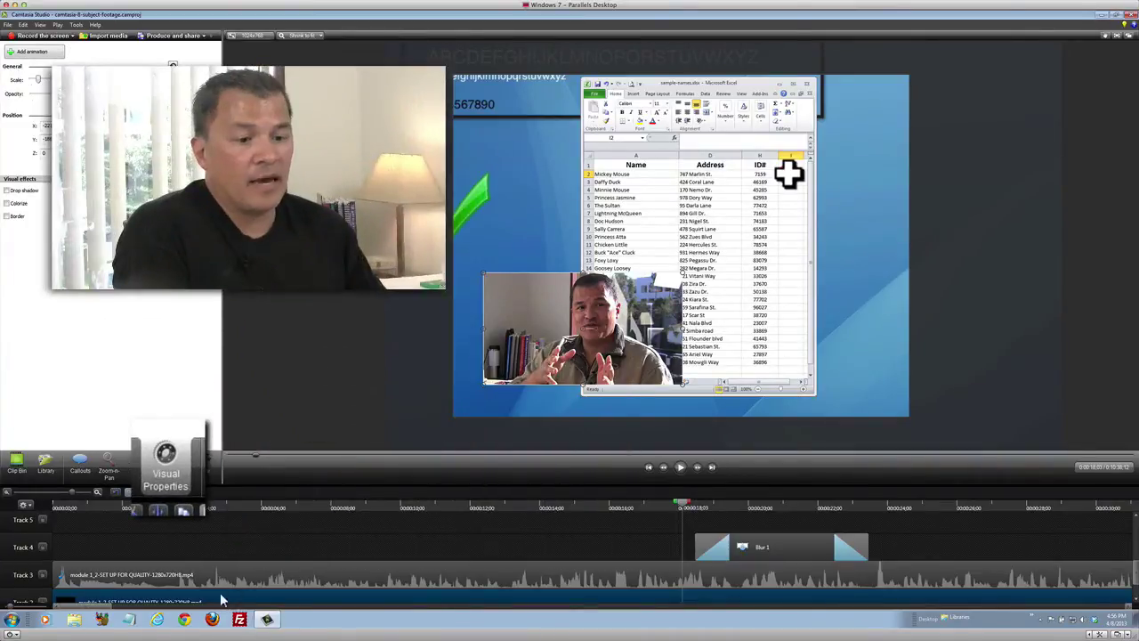
- Position the webcam inset over the star in the upper right and add an animation point
left_click(230, 501)
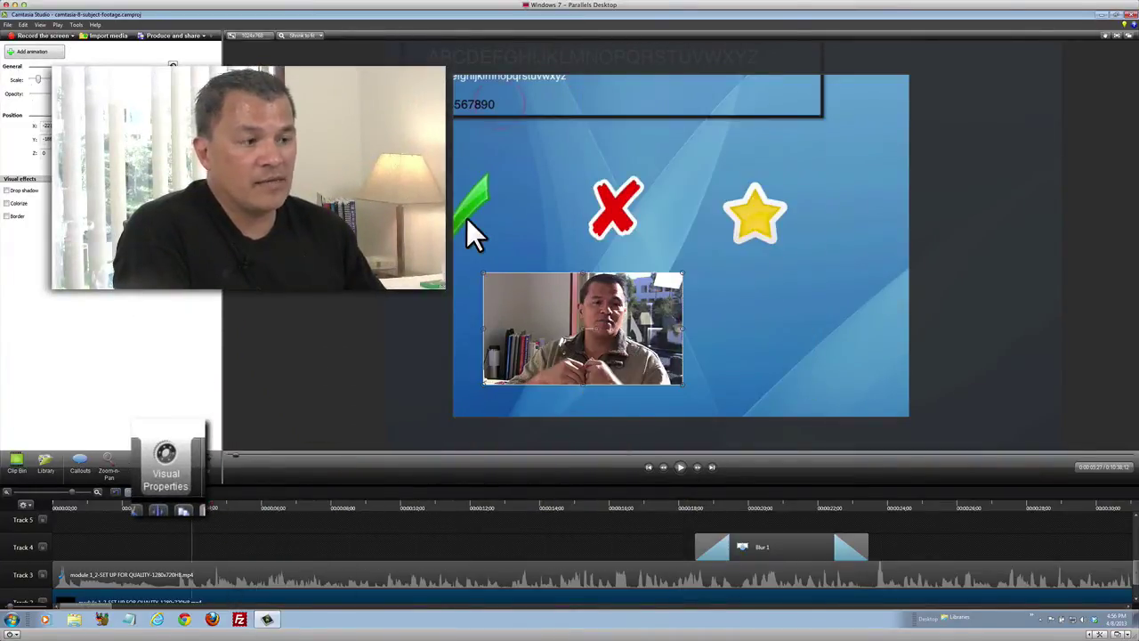
left_click_drag(559, 334, 721, 185)
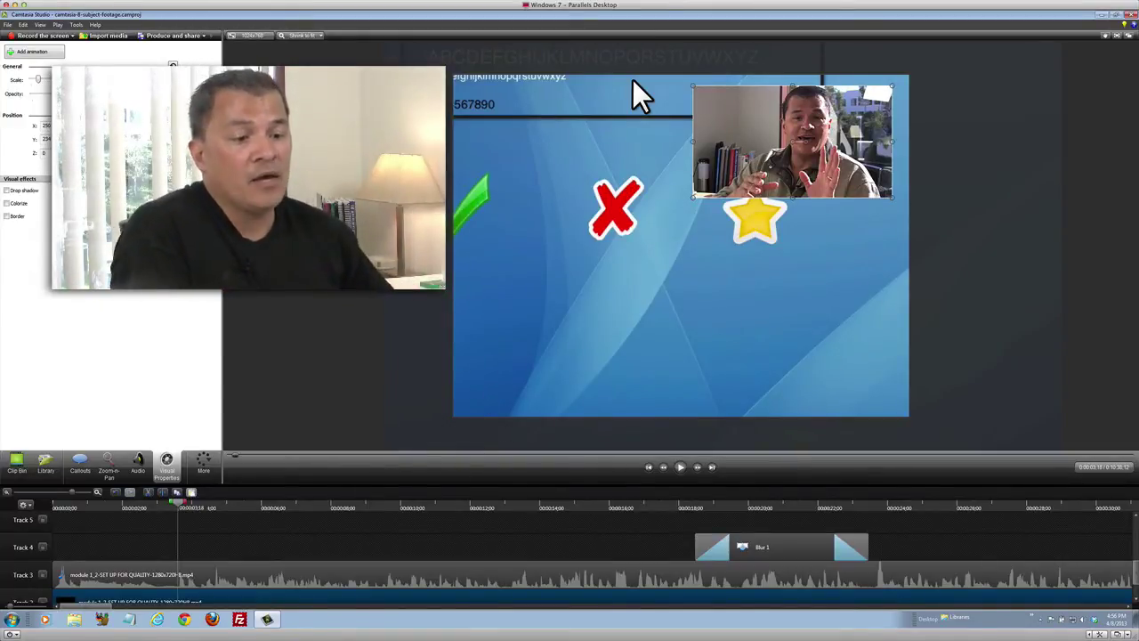
left_click(174, 508)
left_click_drag(175, 509, 178, 510)
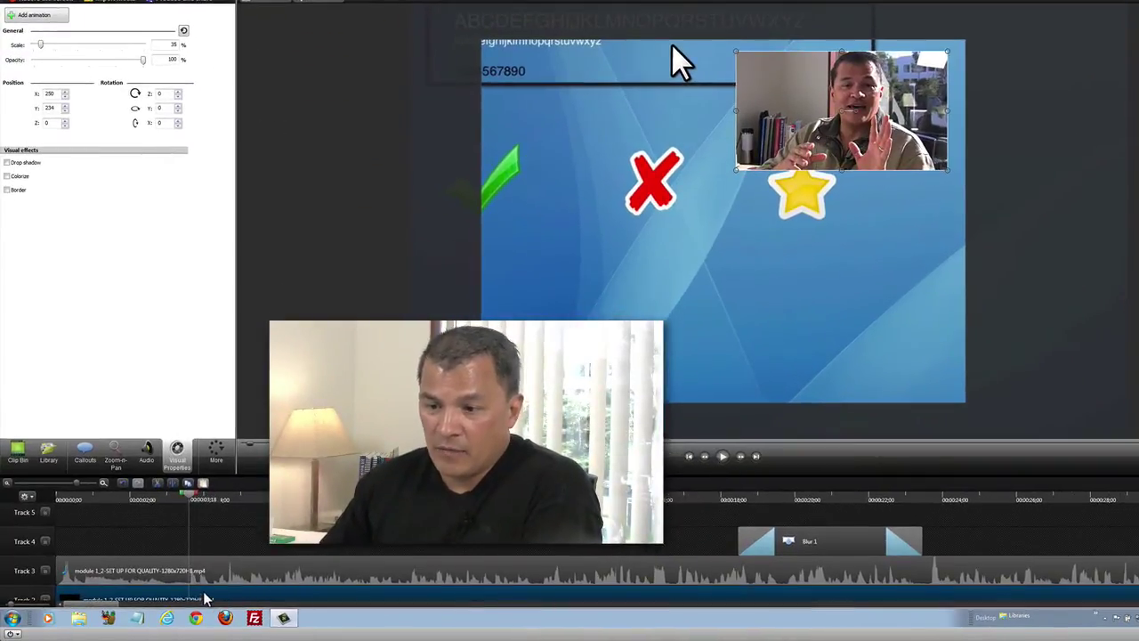
scroll(205, 596, "down", 2)
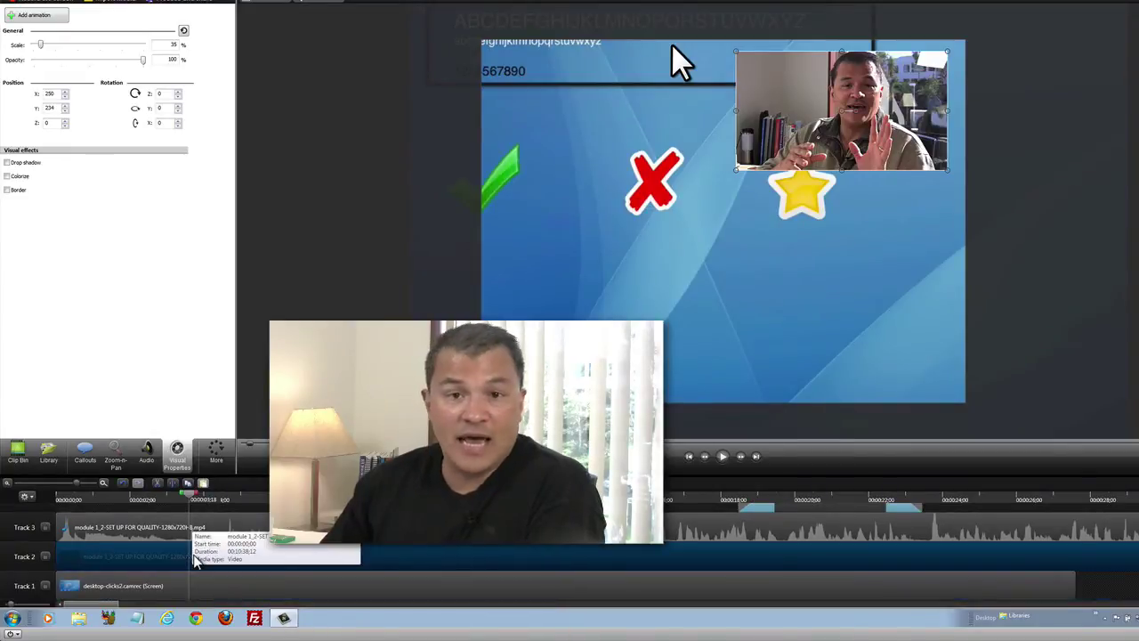
left_click(36, 16)
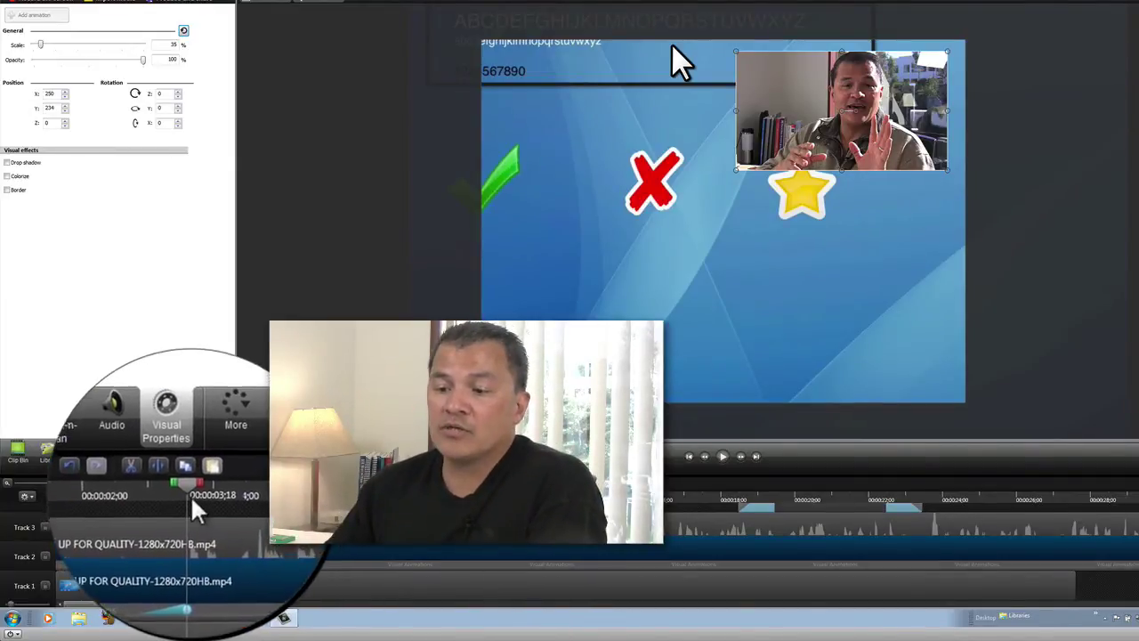
- Set the animation's Rotation Y to 180 so the webcam inset flips horizontally
left_click(163, 500)
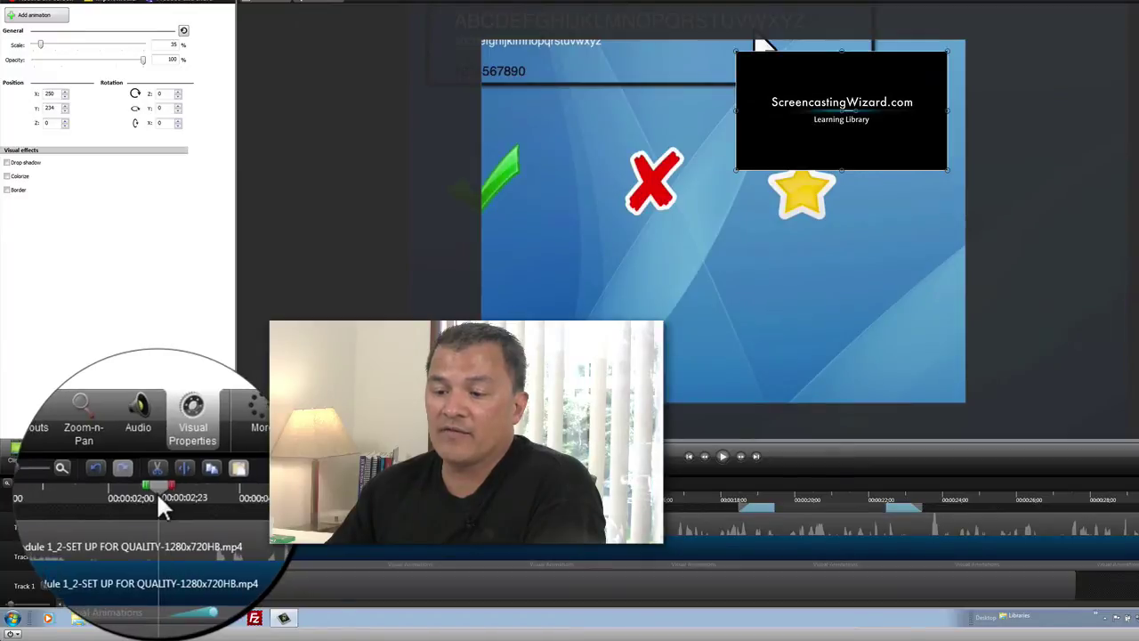
left_click_drag(162, 498, 196, 503)
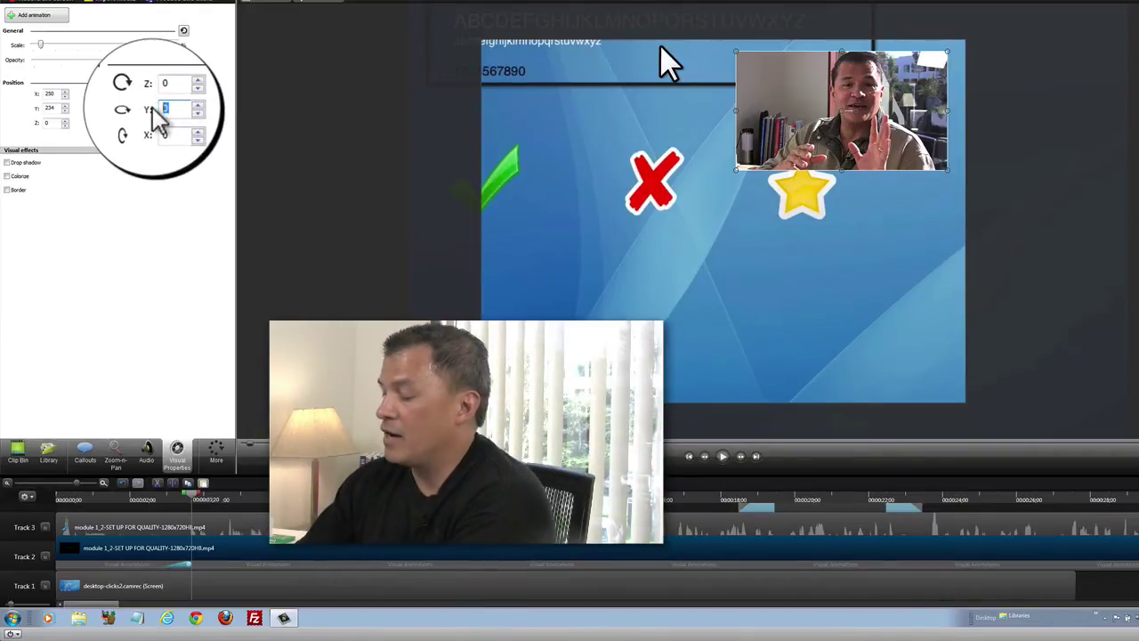
type("180")
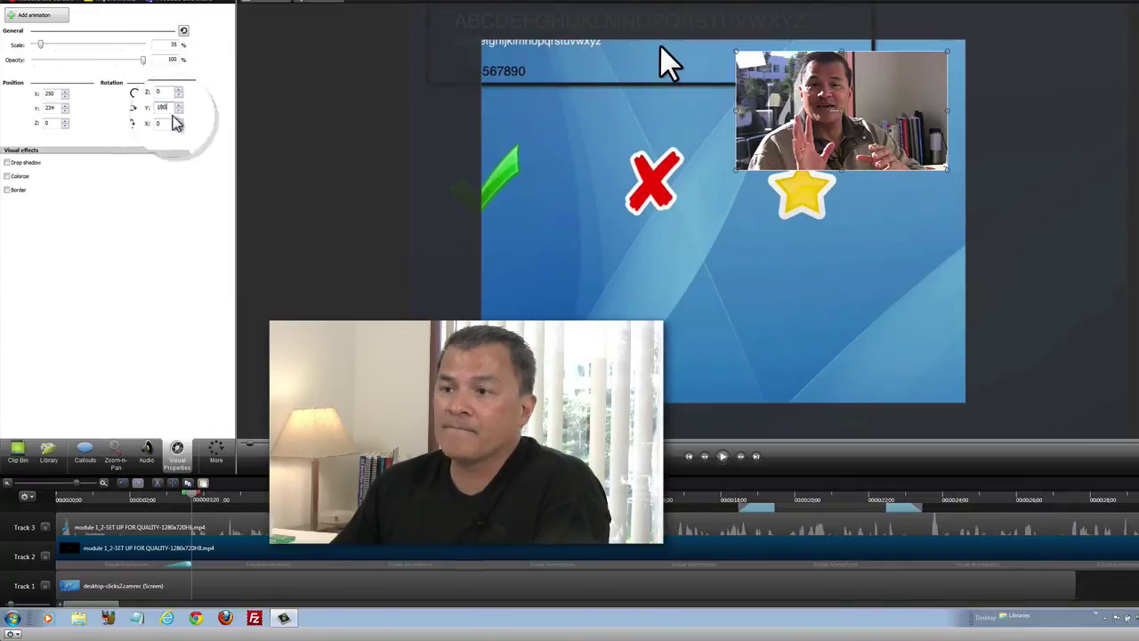
left_click_drag(227, 500, 161, 495)
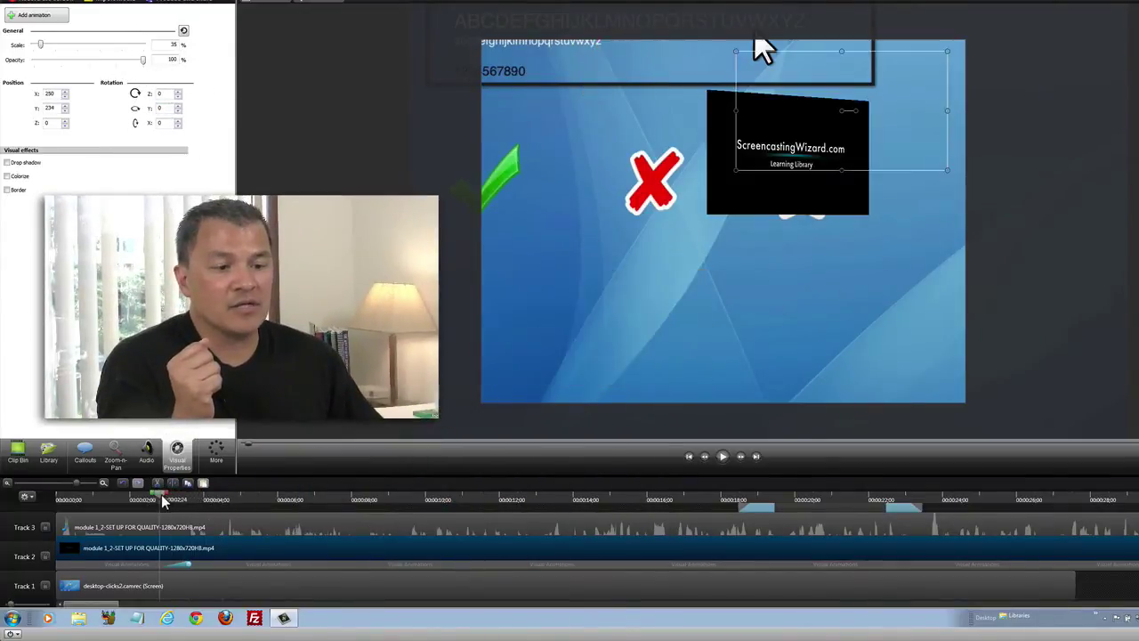
- Play the preview to watch the inset flip and slide to the lower left
left_click(722, 456)
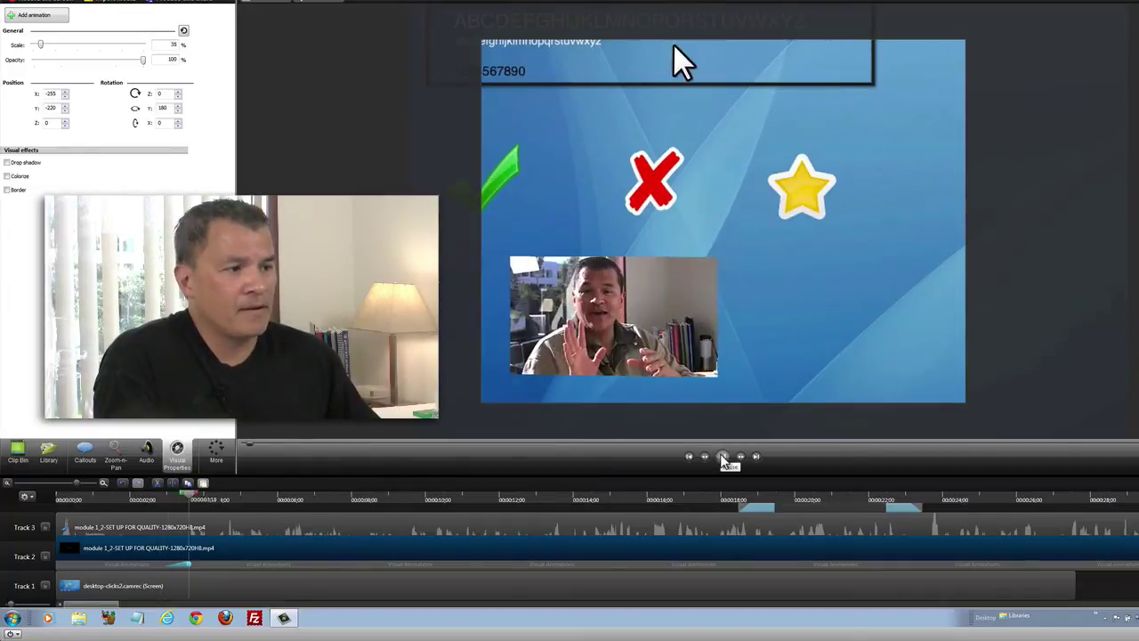